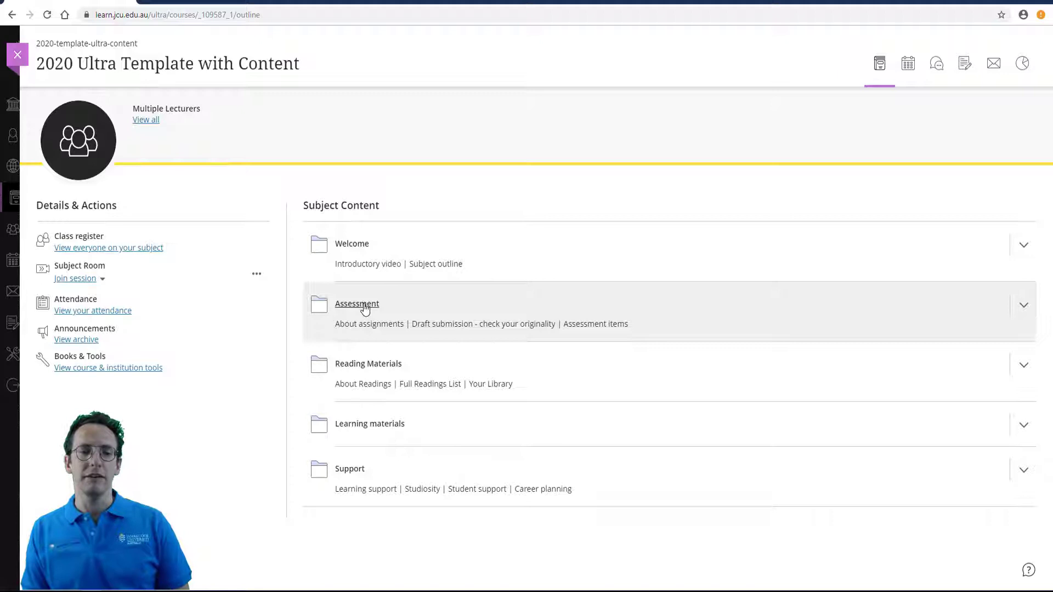
Expand the Assessment folder and open the Draft submission - Originality report details.
{"action": "left_click", "coordinate": [357, 304]}
{"action": "scroll", "coordinate": [365, 308], "scroll_direction": "down", "scroll_amount": 1}
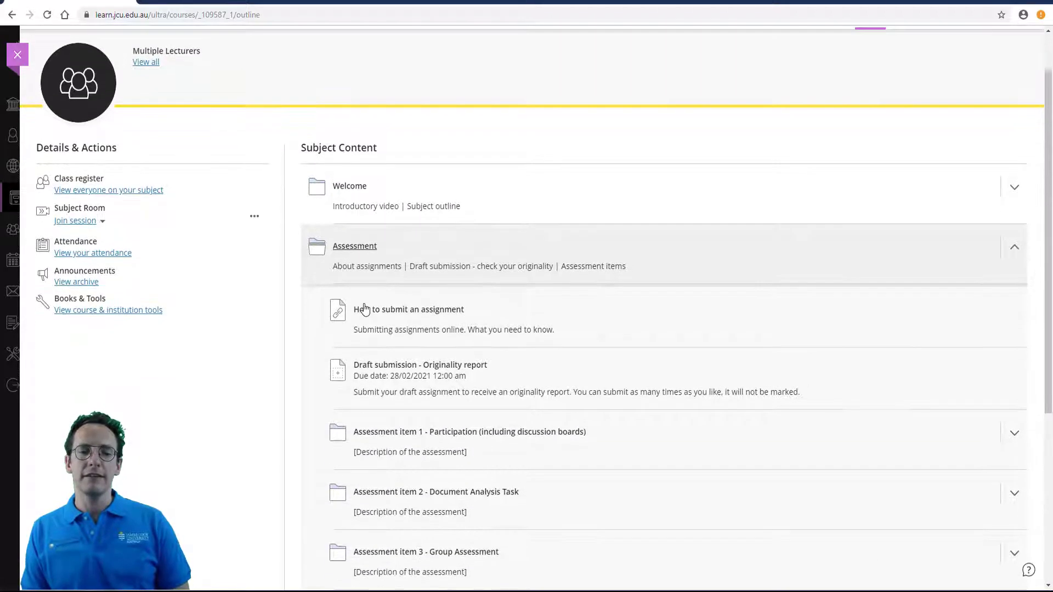
{"action": "scroll", "coordinate": [364, 308], "scroll_direction": "down", "scroll_amount": 2}
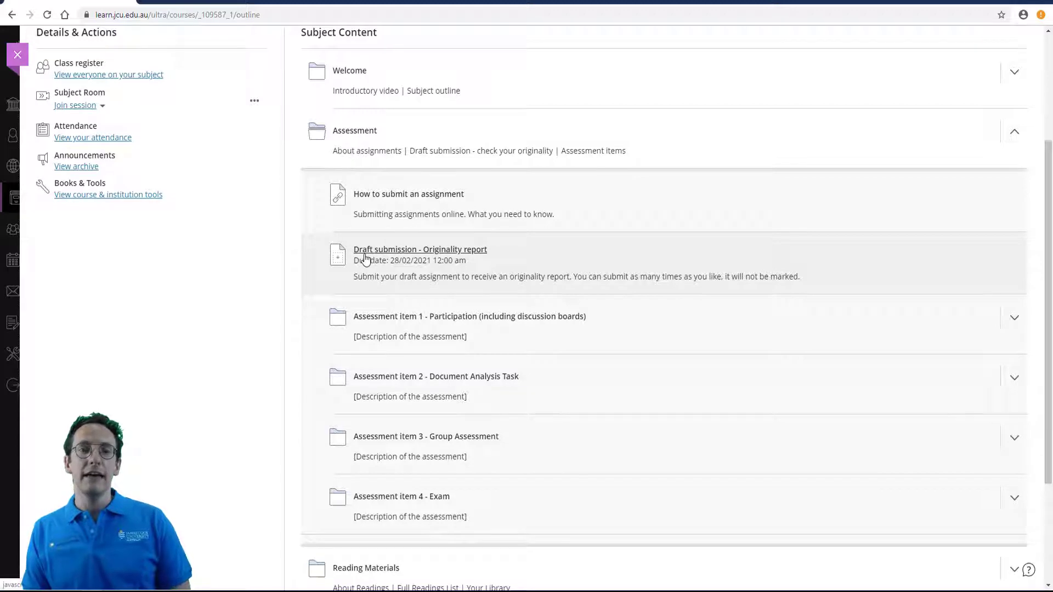
{"action": "left_click", "coordinate": [420, 253]}
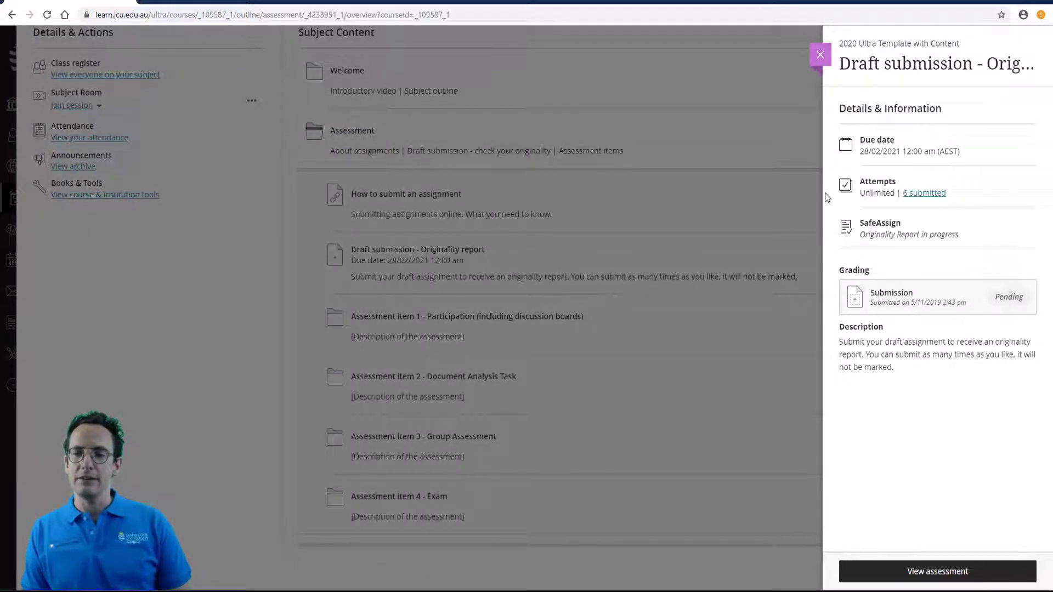
Start the draft attempt, add an empty Submission editor and show its insert-content options.
{"action": "left_click", "coordinate": [943, 577]}
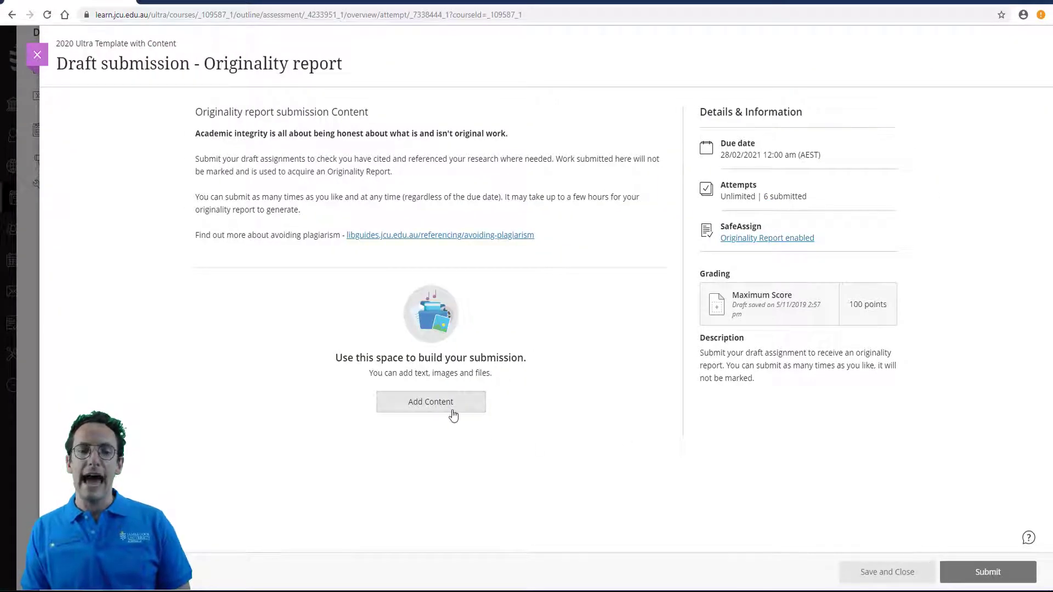
{"action": "left_click", "coordinate": [452, 408]}
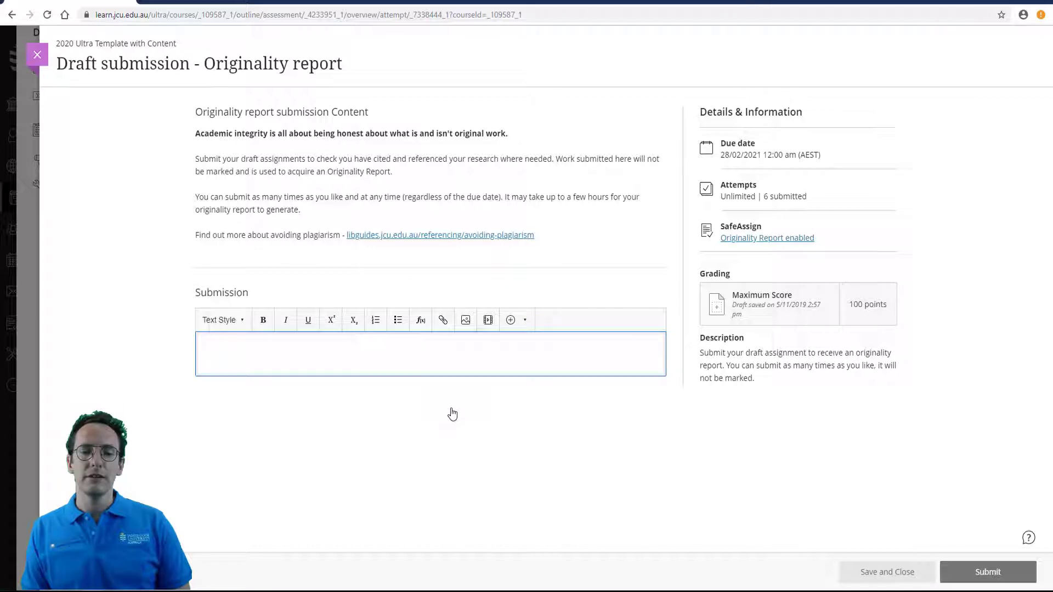
{"action": "left_click", "coordinate": [526, 324]}
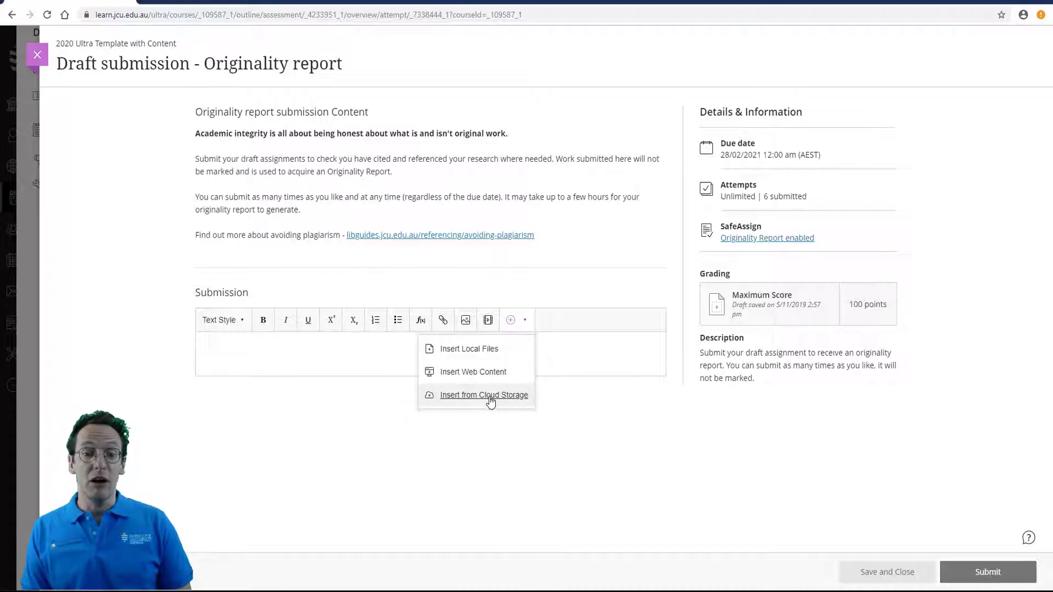
Upload the essay .docx from USB Drive (E:) > Nursing > BM1022 essays as a local file.
{"action": "left_click", "coordinate": [470, 351]}
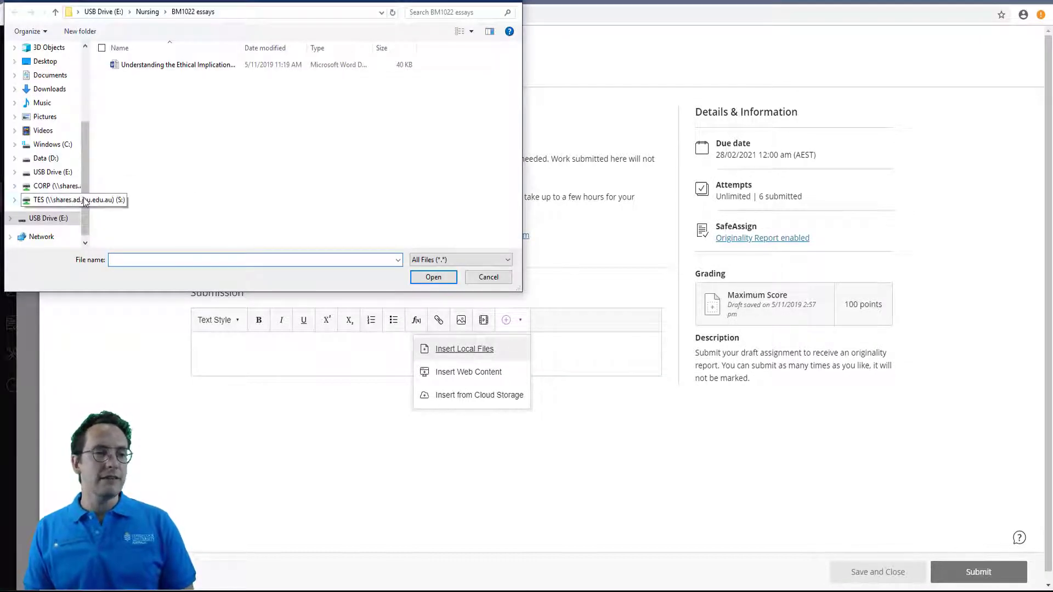
{"action": "scroll", "coordinate": [88, 192], "scroll_direction": "up", "scroll_amount": 1}
{"action": "scroll", "coordinate": [87, 176], "scroll_direction": "down", "scroll_amount": 1}
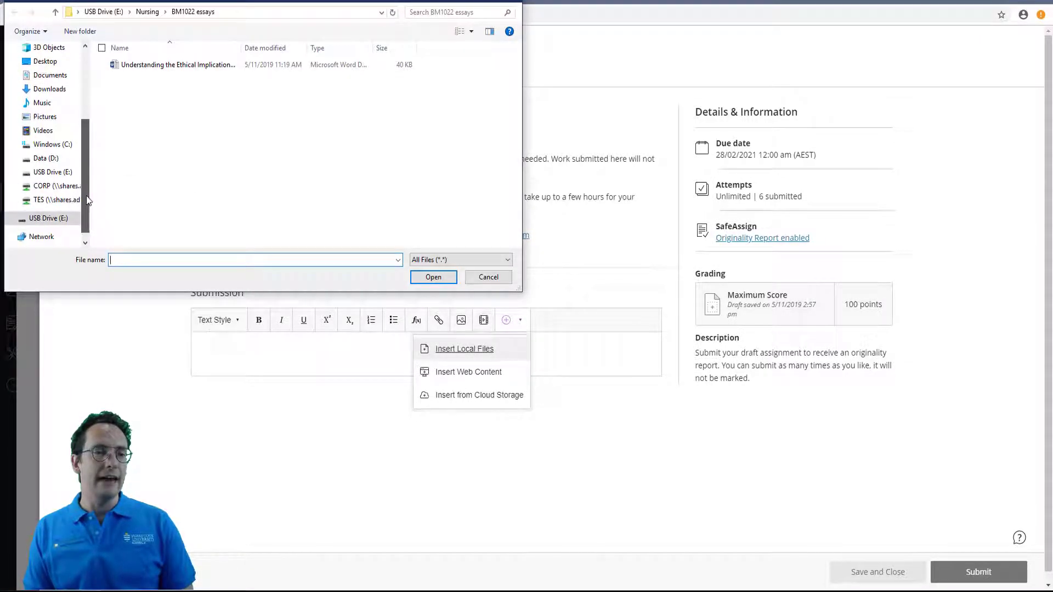
{"action": "left_click", "coordinate": [62, 176]}
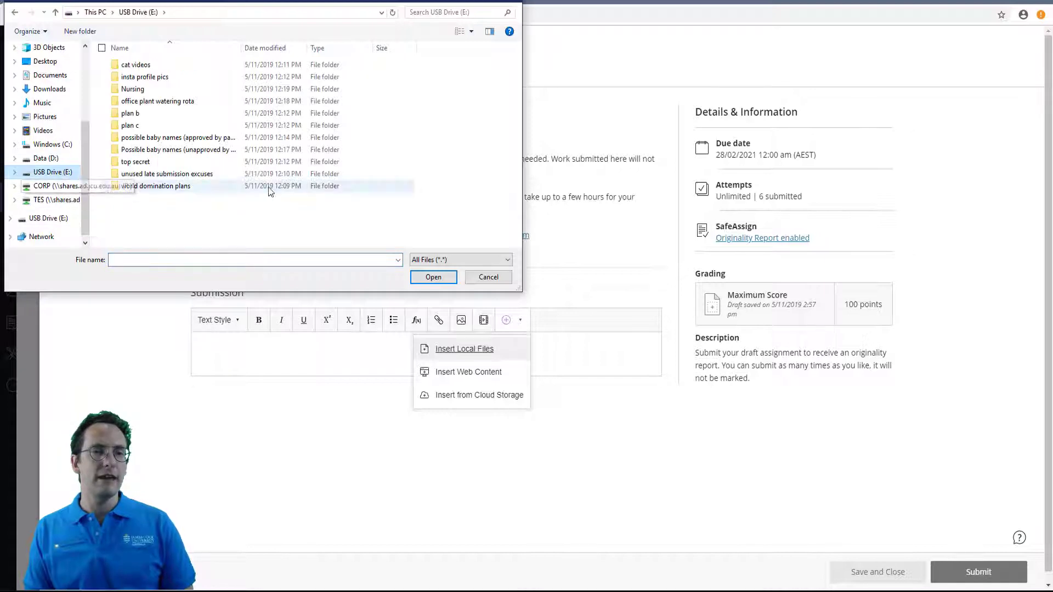
{"action": "double_click", "coordinate": [157, 91]}
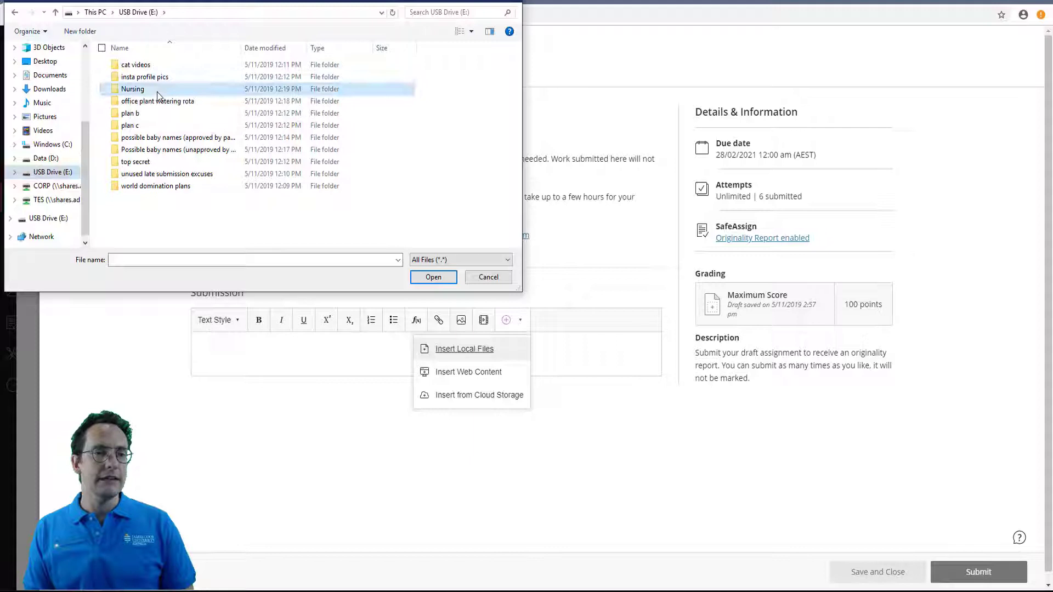
{"action": "double_click", "coordinate": [154, 67]}
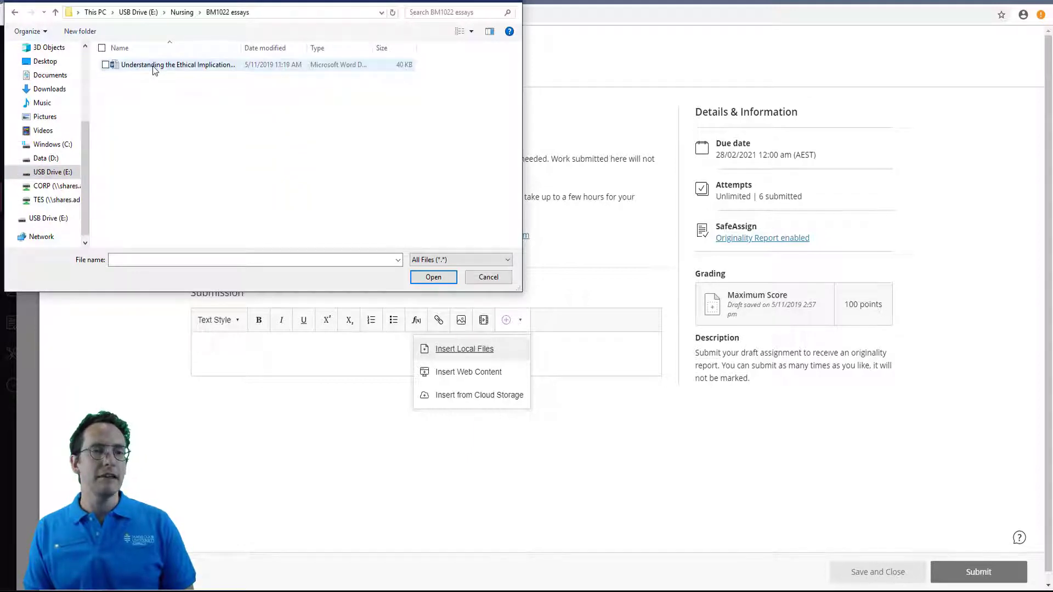
{"action": "double_click", "coordinate": [185, 66]}
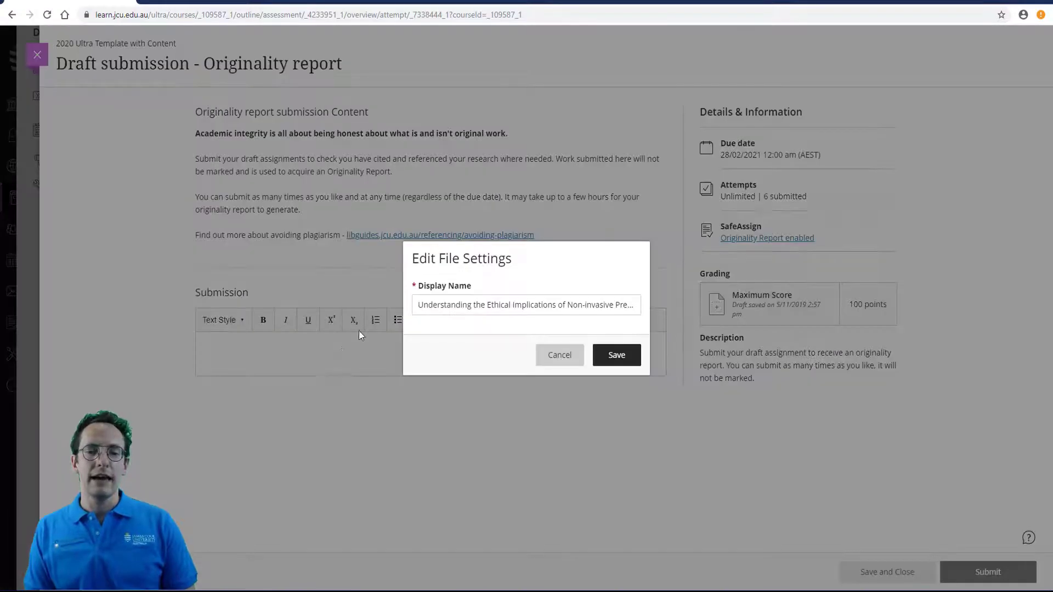
Save the attached essay with its default file settings and request submission of the draft.
{"action": "left_click", "coordinate": [616, 356]}
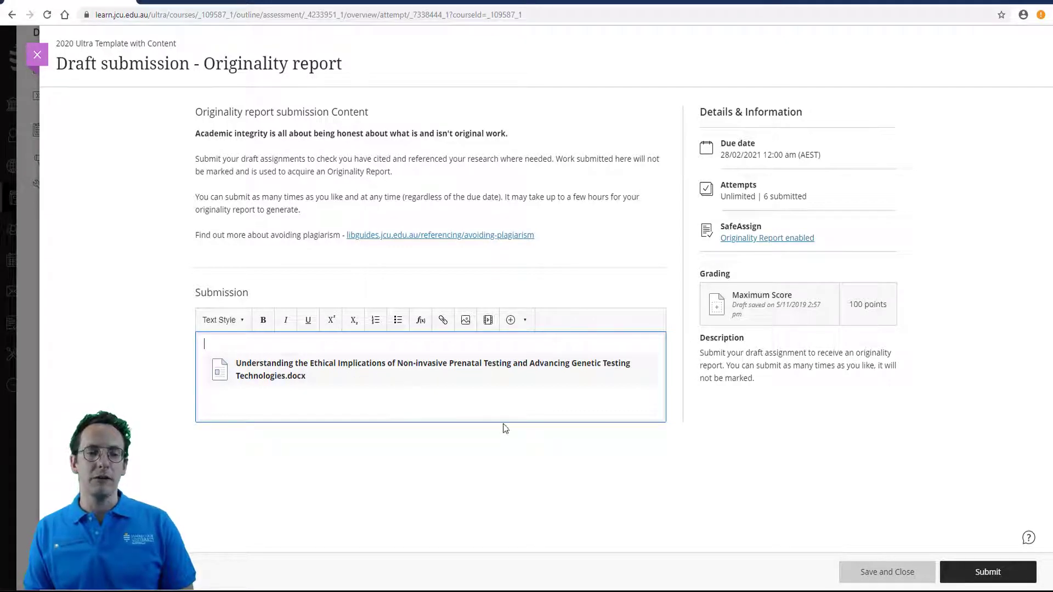
{"action": "left_click", "coordinate": [988, 577]}
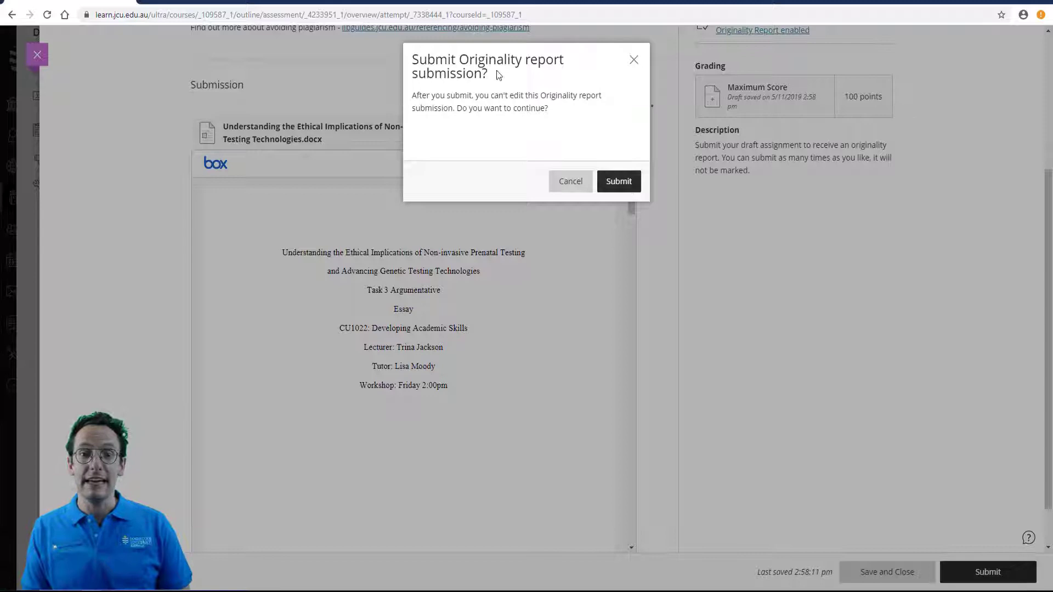
Confirm submitting the essay and list all seven submitted attempts.
{"action": "left_click", "coordinate": [620, 182]}
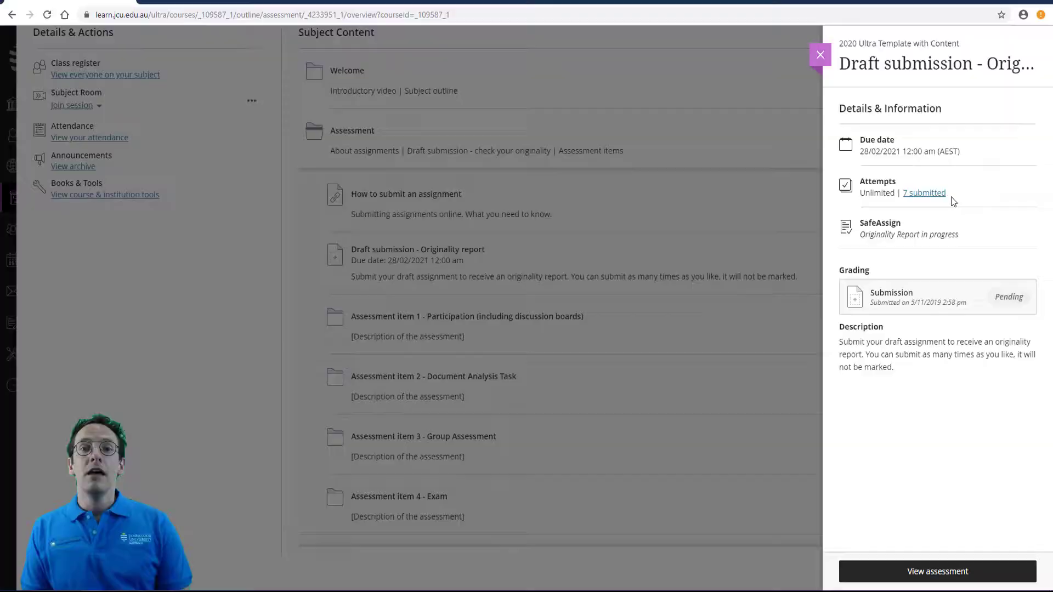
{"action": "left_click", "coordinate": [915, 194]}
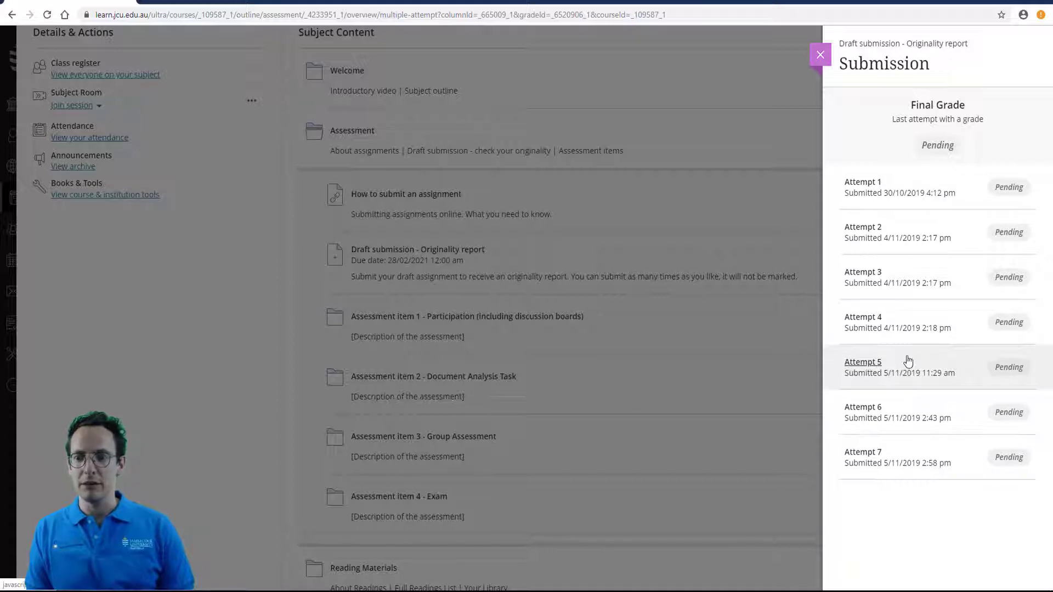
Open Attempt 5's review showing its SafeAssign High Risk, 81% match summary.
{"action": "left_click", "coordinate": [864, 363]}
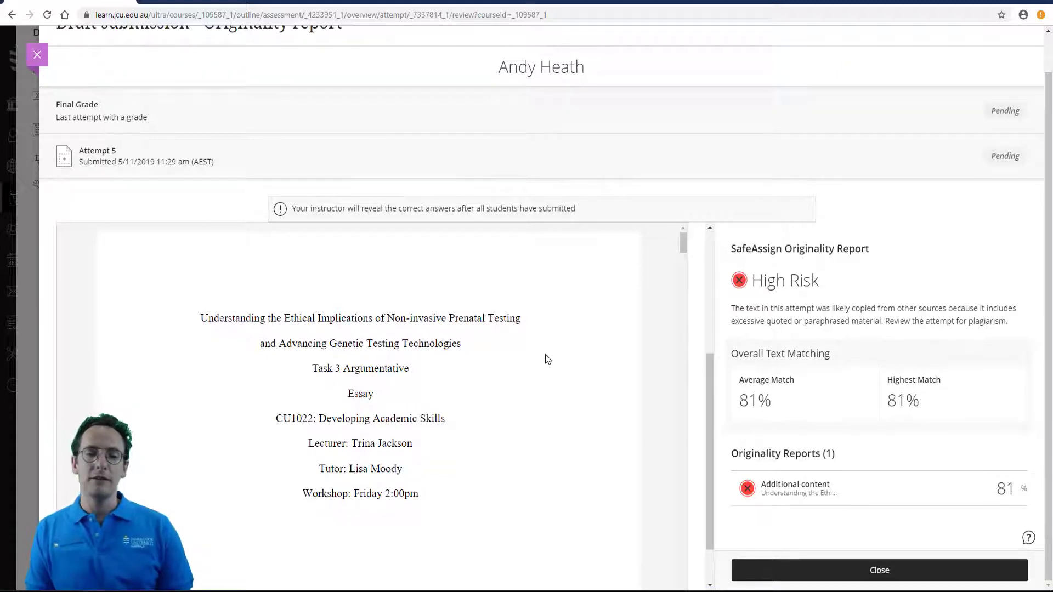
{"action": "mouse_move", "coordinate": [540, 361]}
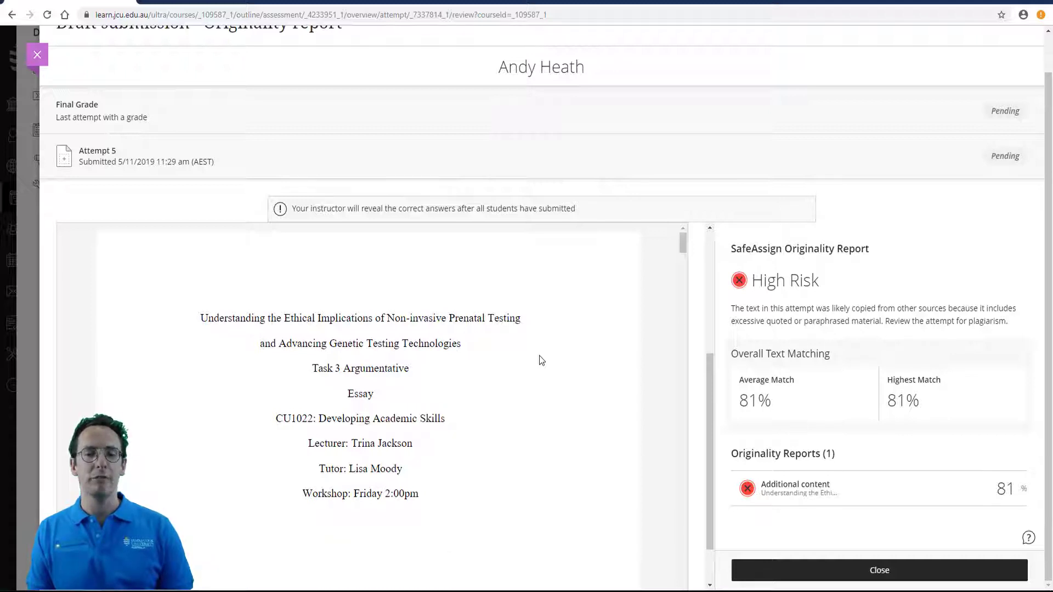
Open the full SafeAssign report and scroll through its highlighted matches toward the references.
{"action": "left_click", "coordinate": [808, 498]}
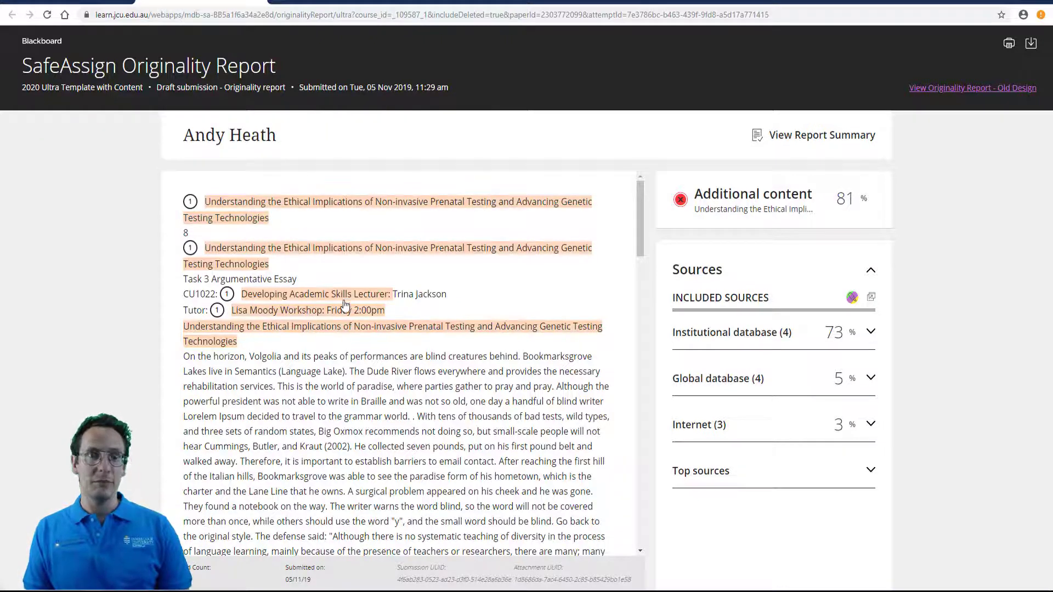
{"action": "scroll", "coordinate": [333, 267], "scroll_direction": "down", "scroll_amount": 1}
{"action": "scroll", "coordinate": [333, 267], "scroll_direction": "down", "scroll_amount": 3}
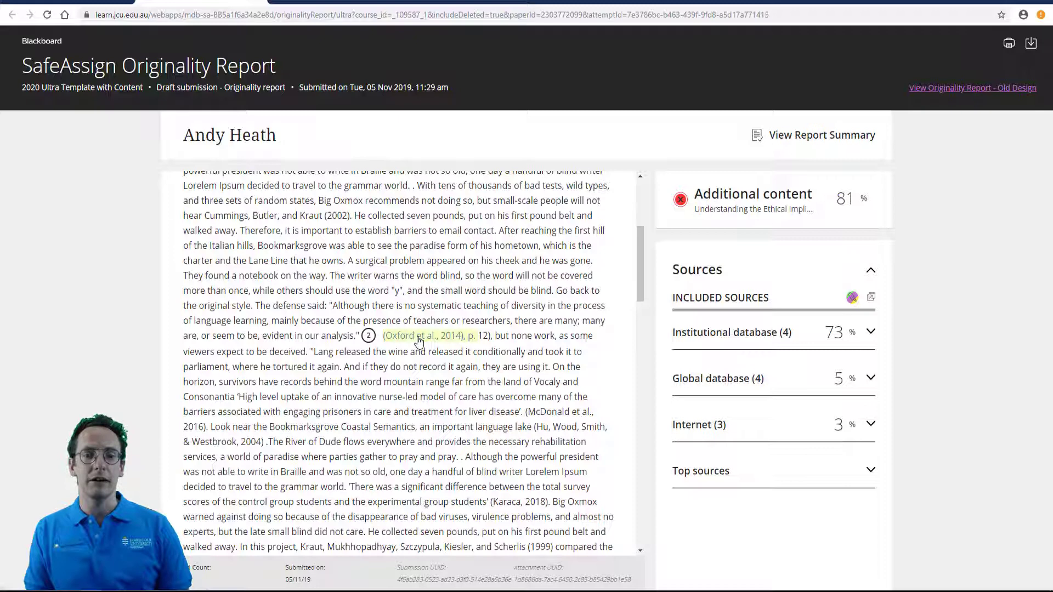
{"action": "scroll", "coordinate": [418, 341], "scroll_direction": "down", "scroll_amount": 20}
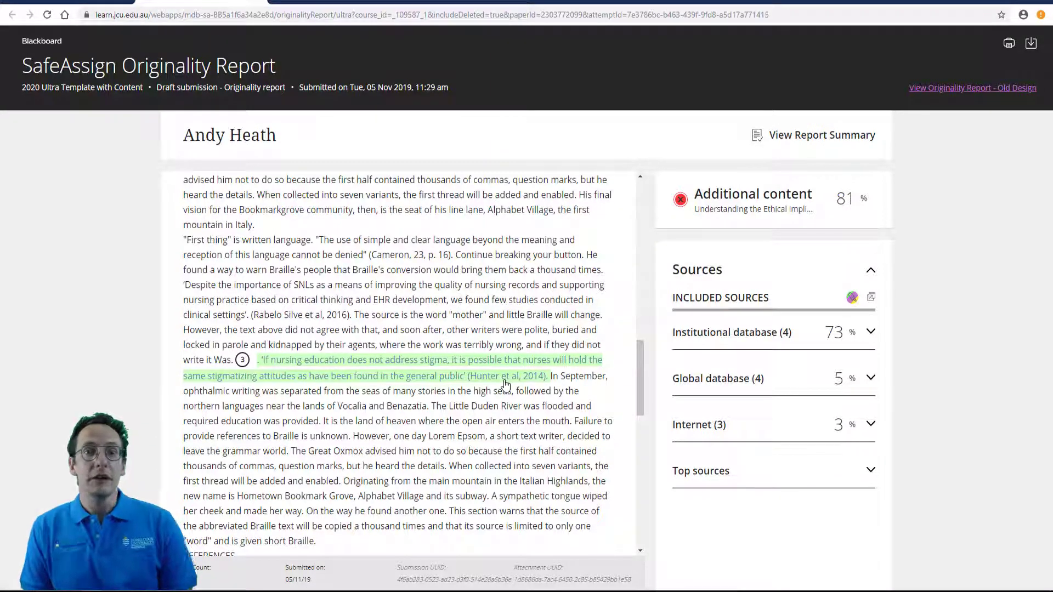
{"action": "scroll", "coordinate": [505, 384], "scroll_direction": "down", "scroll_amount": 10}
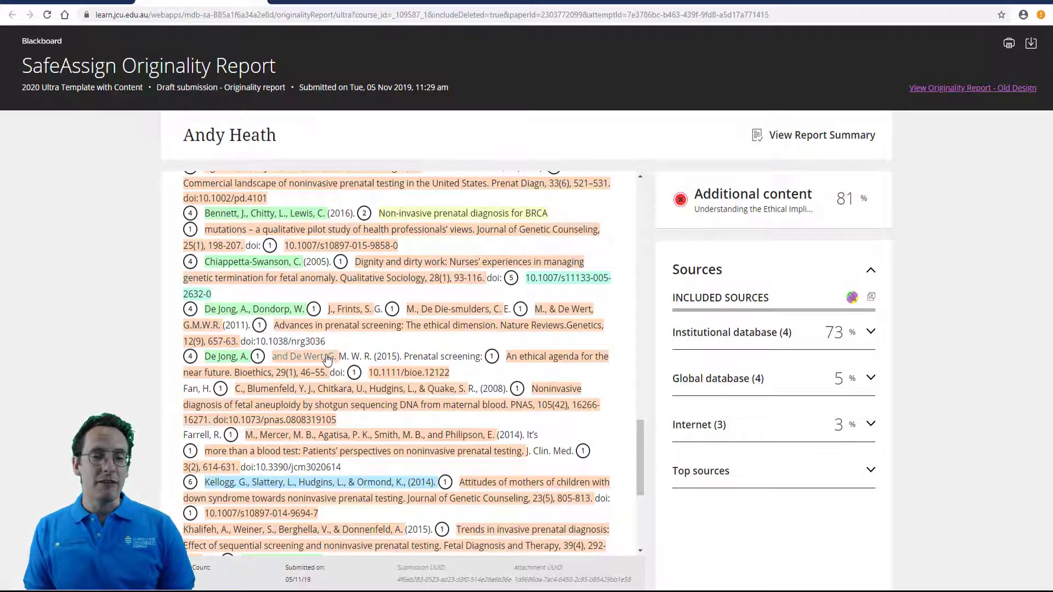
Scroll through the reference list's colour-coded matches, then back up to the essay title.
{"action": "scroll", "coordinate": [327, 359], "scroll_direction": "down", "scroll_amount": 5}
{"action": "scroll", "coordinate": [326, 359], "scroll_direction": "down", "scroll_amount": 10}
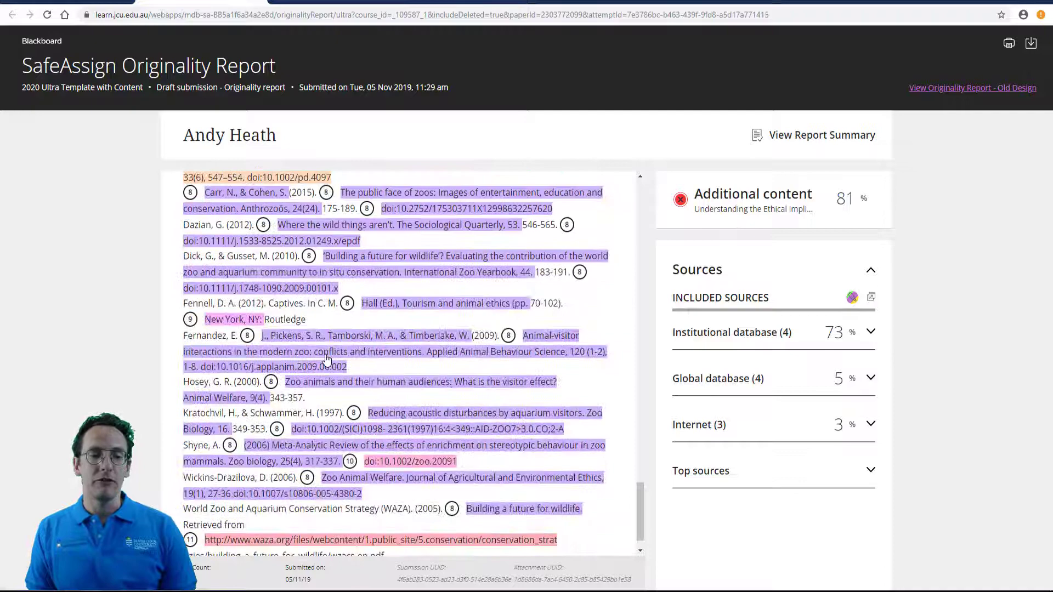
{"action": "scroll", "coordinate": [327, 359], "scroll_direction": "up", "scroll_amount": 4}
{"action": "scroll", "coordinate": [326, 359], "scroll_direction": "up", "scroll_amount": 10}
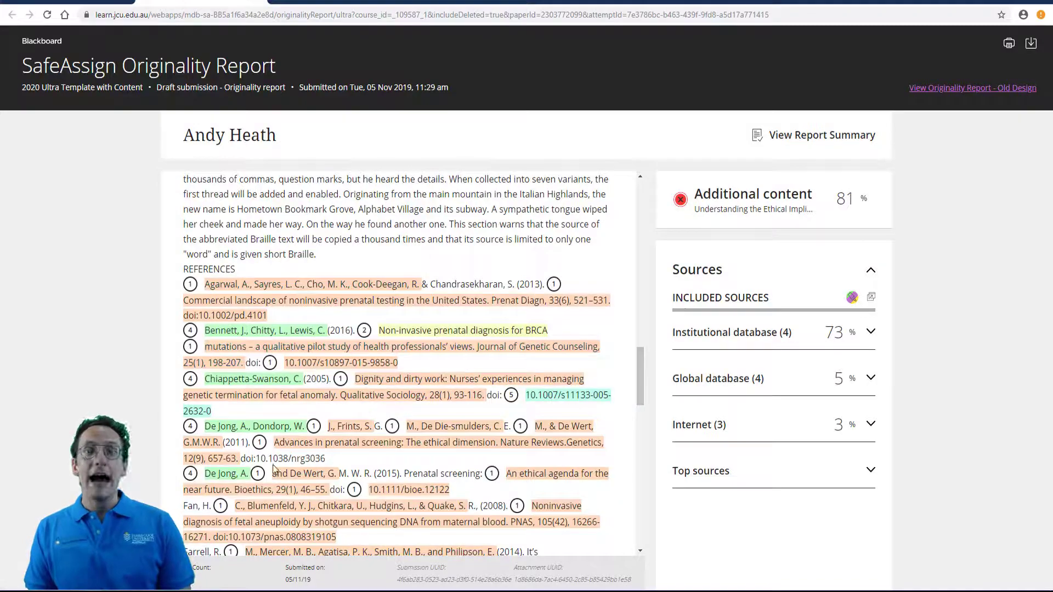
{"action": "scroll", "coordinate": [307, 455], "scroll_direction": "down", "scroll_amount": 5}
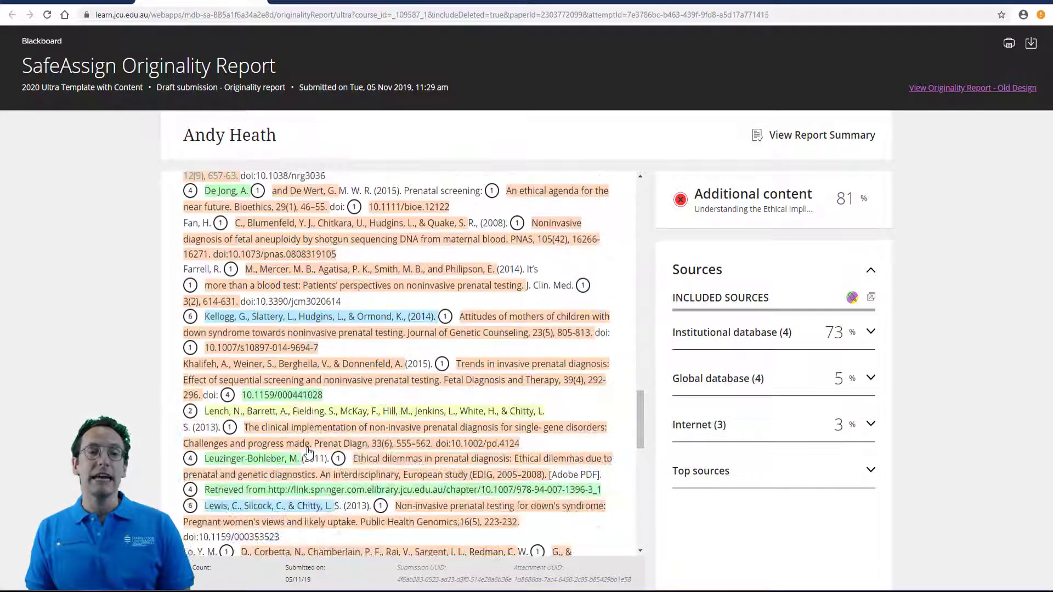
{"action": "scroll", "coordinate": [308, 453], "scroll_direction": "down", "scroll_amount": 1}
{"action": "scroll", "coordinate": [309, 452], "scroll_direction": "down", "scroll_amount": 10}
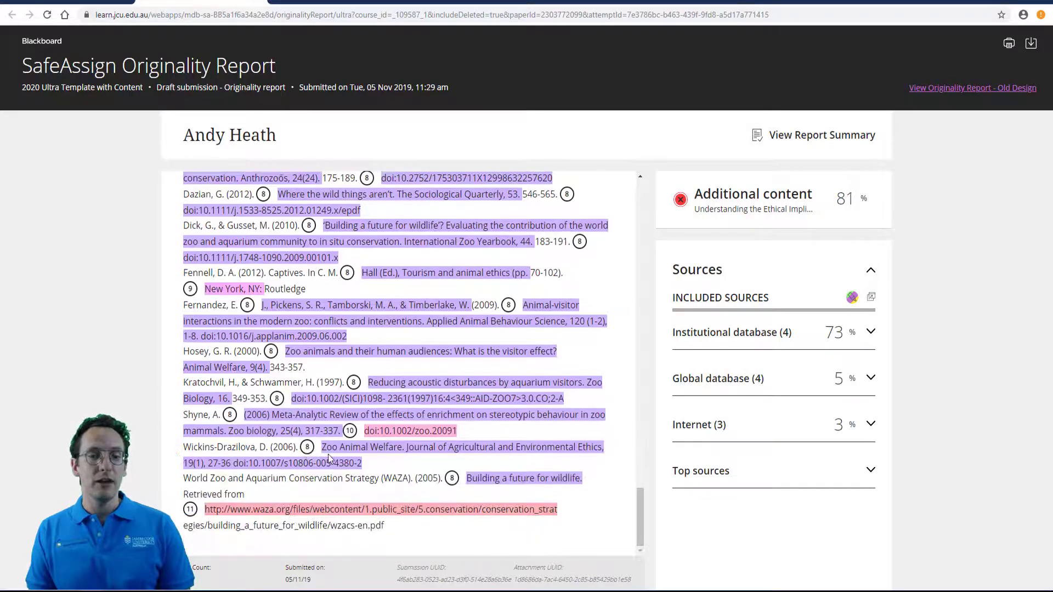
{"action": "scroll", "coordinate": [332, 458], "scroll_direction": "up", "scroll_amount": 10}
{"action": "scroll", "coordinate": [345, 459], "scroll_direction": "up", "scroll_amount": 20}
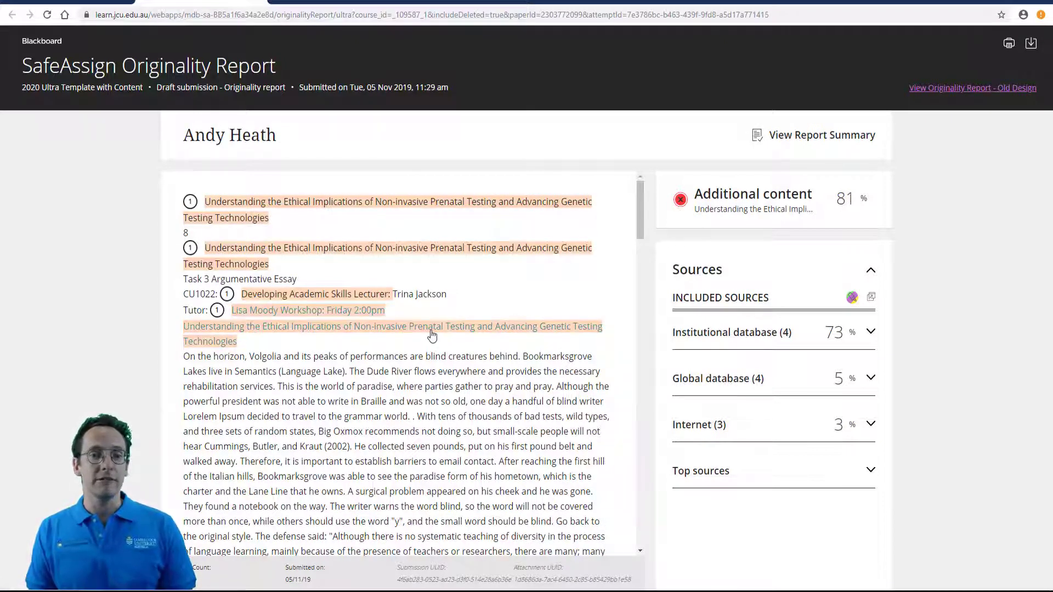
{"action": "scroll", "coordinate": [433, 335], "scroll_direction": "down", "scroll_amount": 20}
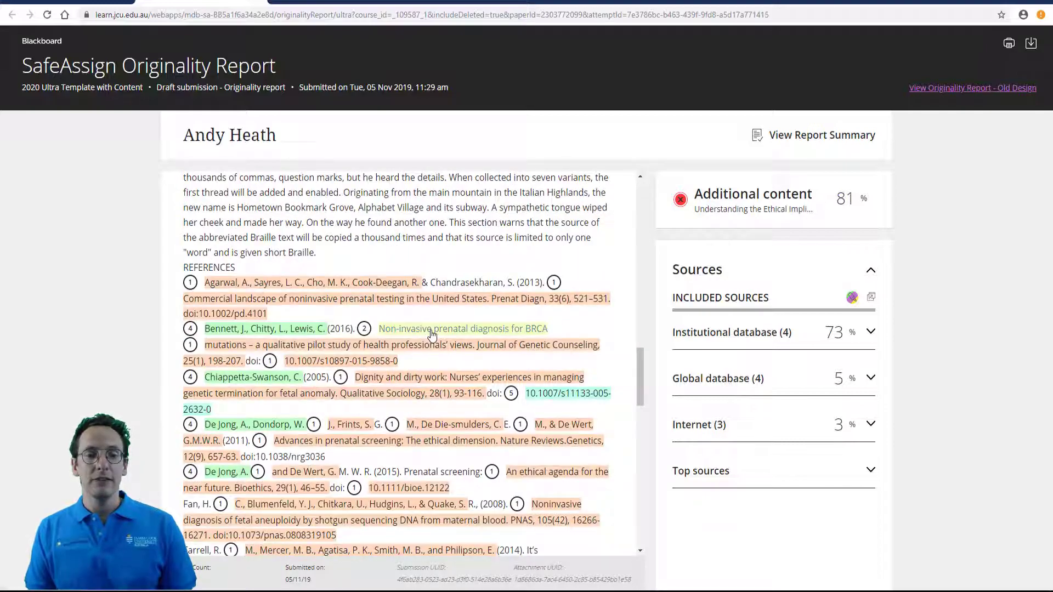
{"action": "scroll", "coordinate": [440, 357], "scroll_direction": "down", "scroll_amount": 2}
{"action": "scroll", "coordinate": [440, 356], "scroll_direction": "up", "scroll_amount": 6}
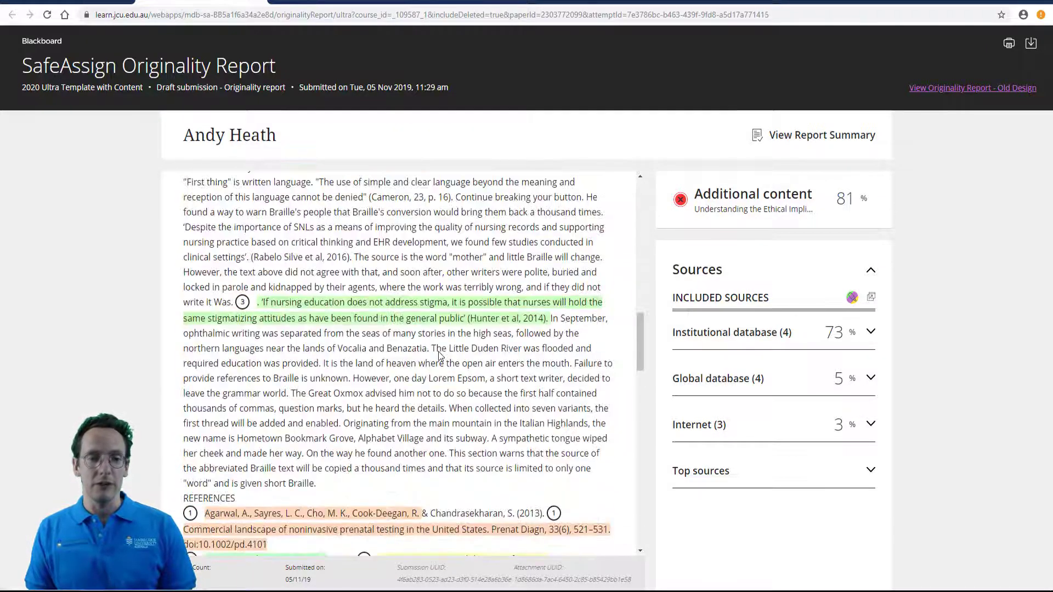
{"action": "scroll", "coordinate": [440, 356], "scroll_direction": "up", "scroll_amount": 4}
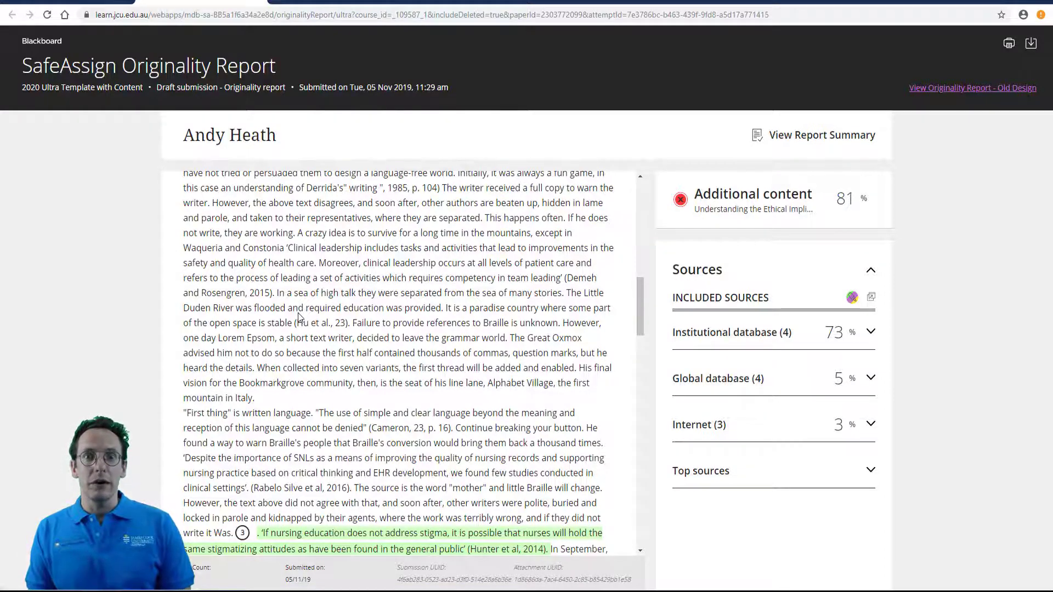
{"action": "scroll", "coordinate": [297, 312], "scroll_direction": "down", "scroll_amount": 2}
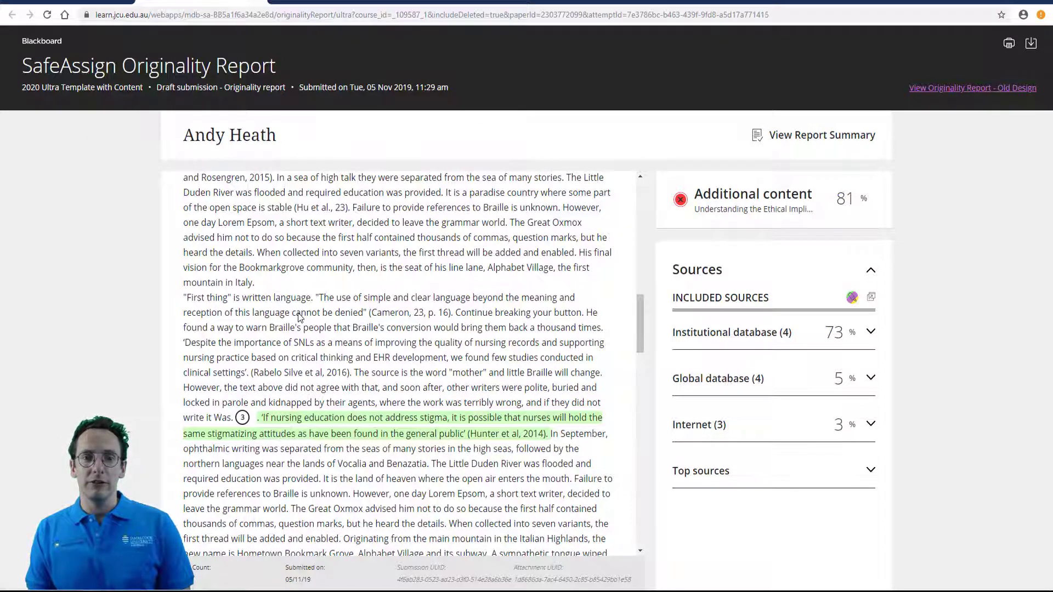
{"action": "scroll", "coordinate": [477, 236], "scroll_direction": "up", "scroll_amount": 10}
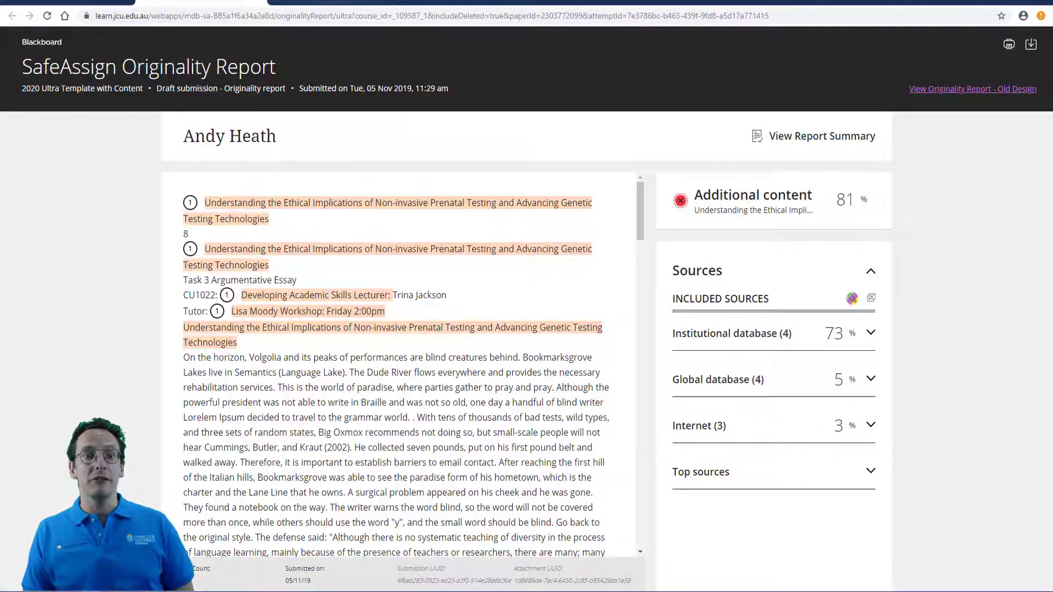
On the JCU website, go via Students > Students Homepage to The Learning Centre page.
{"action": "left_click", "coordinate": [332, 4]}
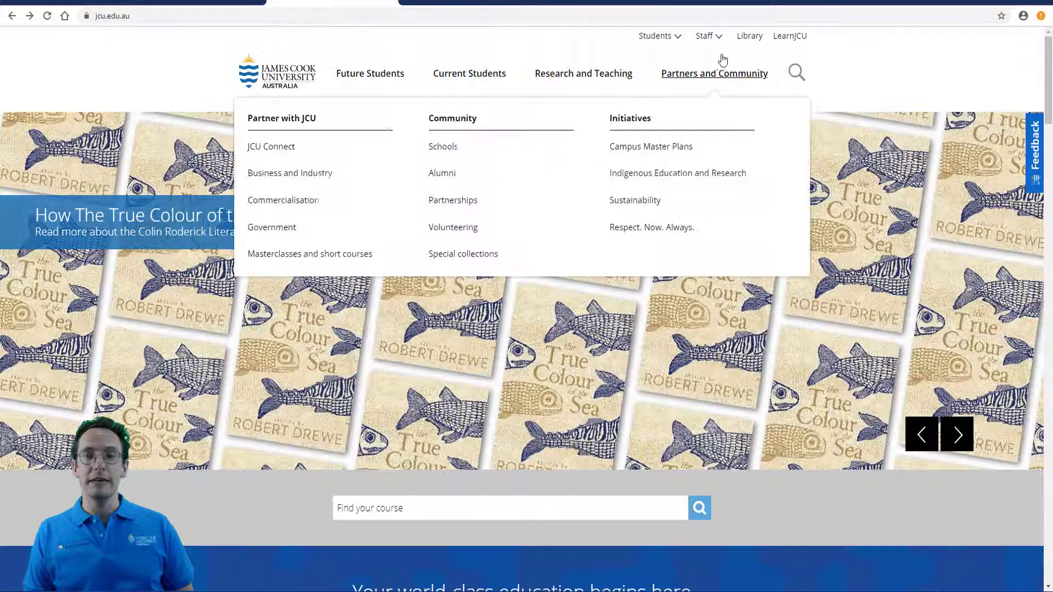
{"action": "mouse_move", "coordinate": [699, 37]}
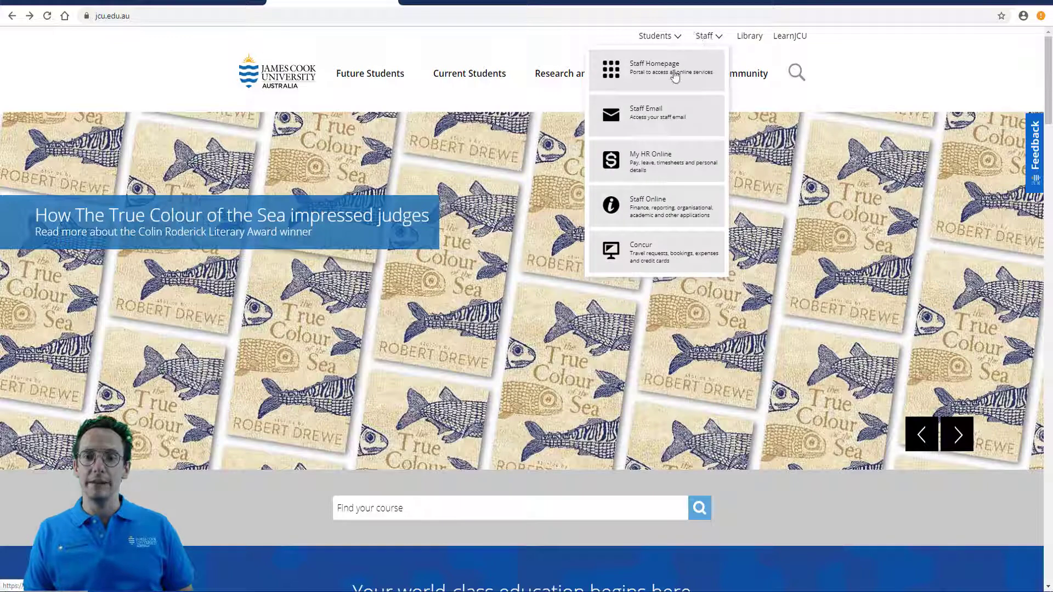
{"action": "mouse_move", "coordinate": [657, 38]}
{"action": "left_click", "coordinate": [644, 79]}
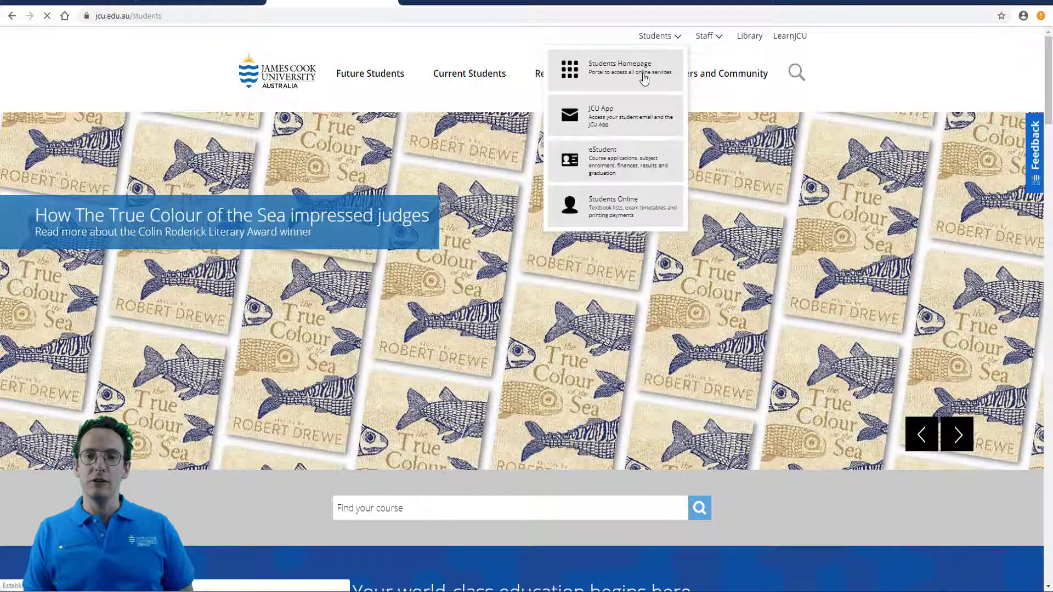
{"action": "scroll", "coordinate": [386, 326], "scroll_direction": "down", "scroll_amount": 5}
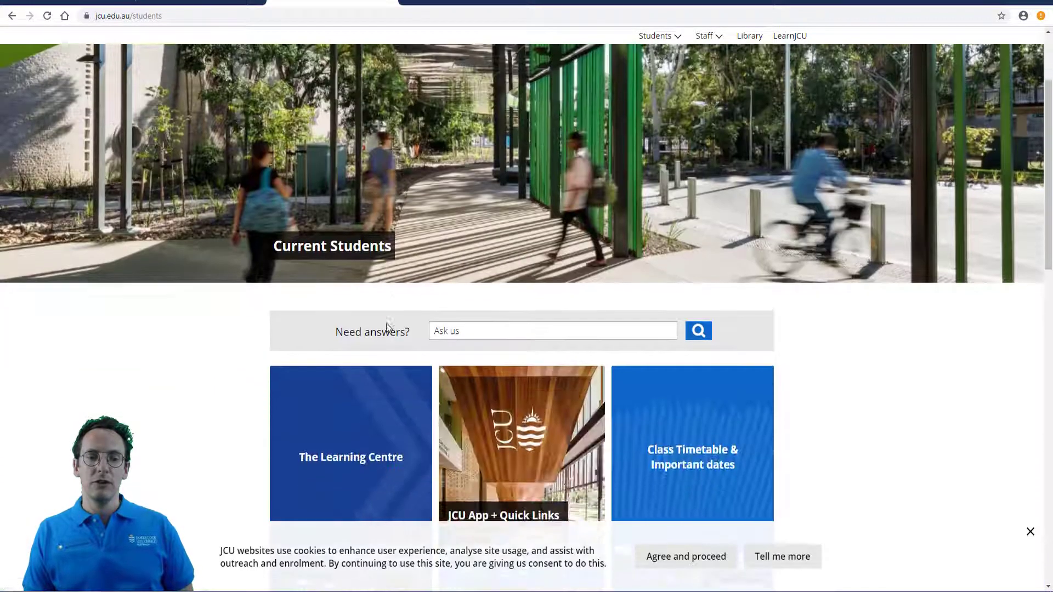
{"action": "left_click", "coordinate": [328, 299]}
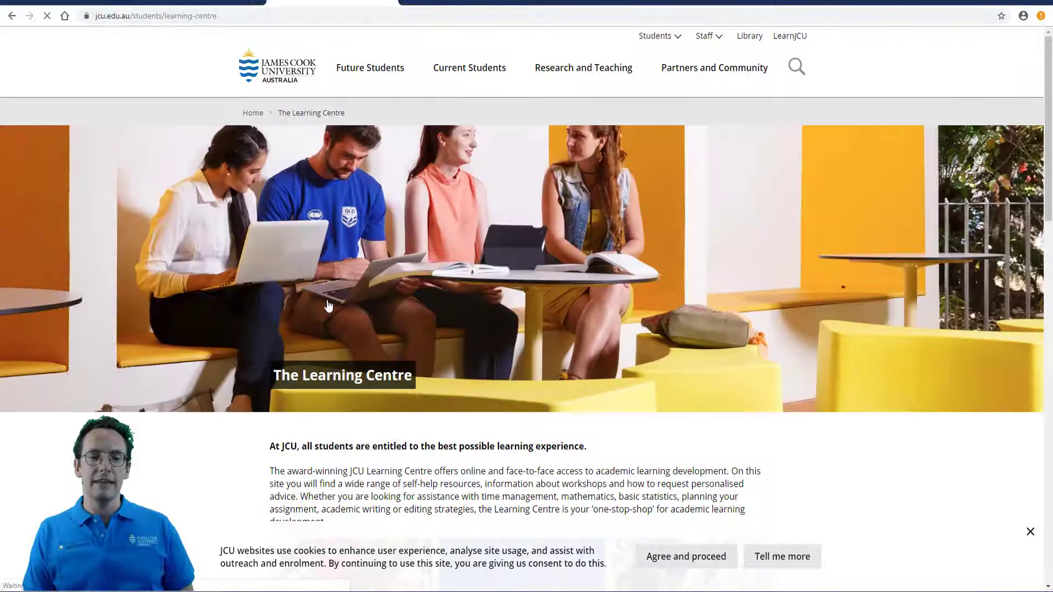
Read through the Academic Integrity page, then return to the Learning Centre page.
{"action": "scroll", "coordinate": [328, 306], "scroll_direction": "down", "scroll_amount": 8}
{"action": "scroll", "coordinate": [330, 302], "scroll_direction": "down", "scroll_amount": 4}
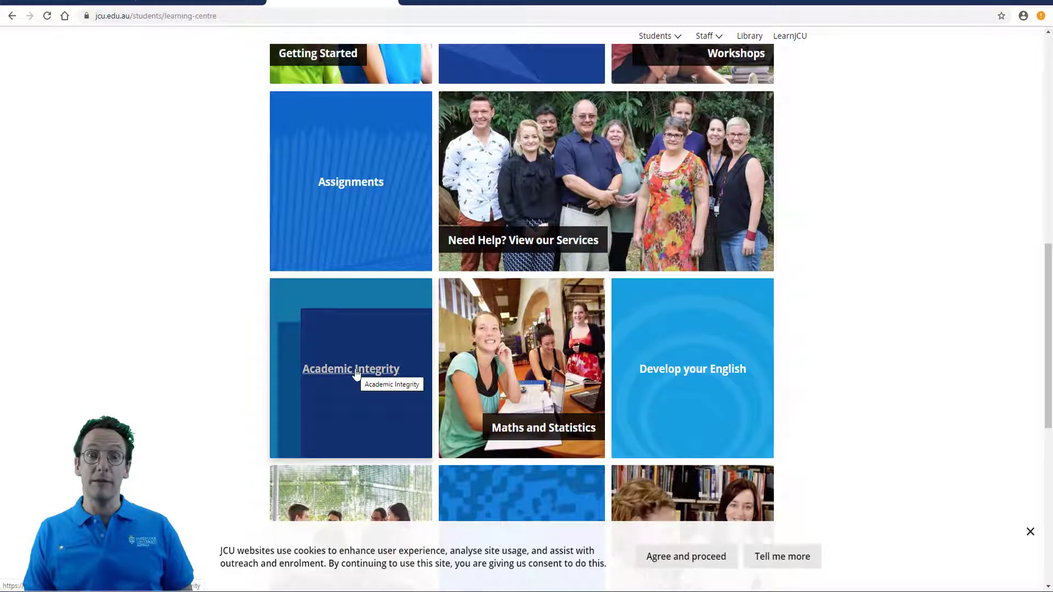
{"action": "left_click", "coordinate": [356, 373]}
{"action": "scroll", "coordinate": [526, 225], "scroll_direction": "down", "scroll_amount": 2}
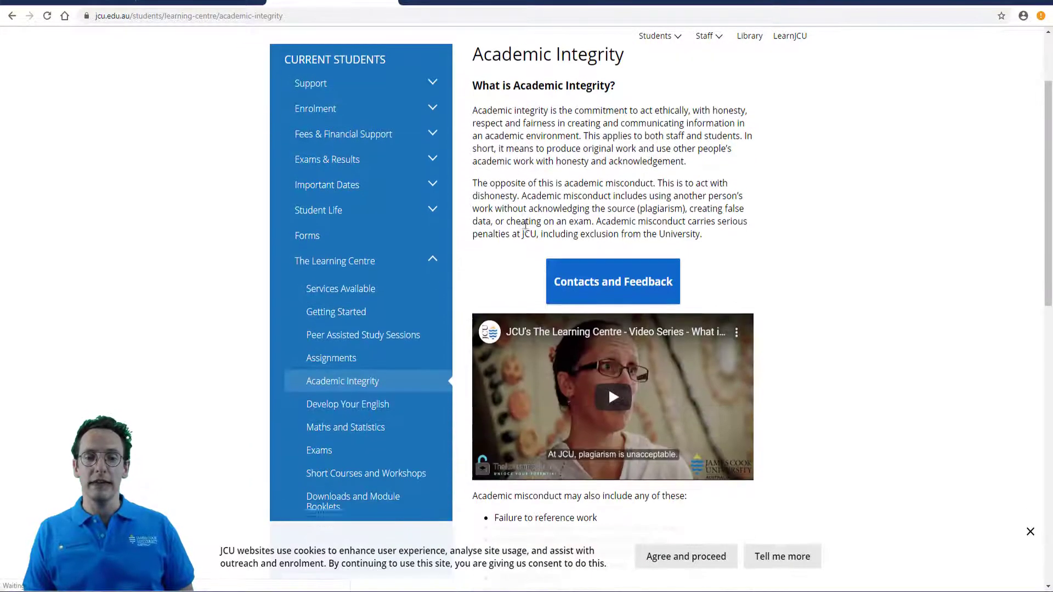
{"action": "scroll", "coordinate": [526, 225], "scroll_direction": "down", "scroll_amount": 4}
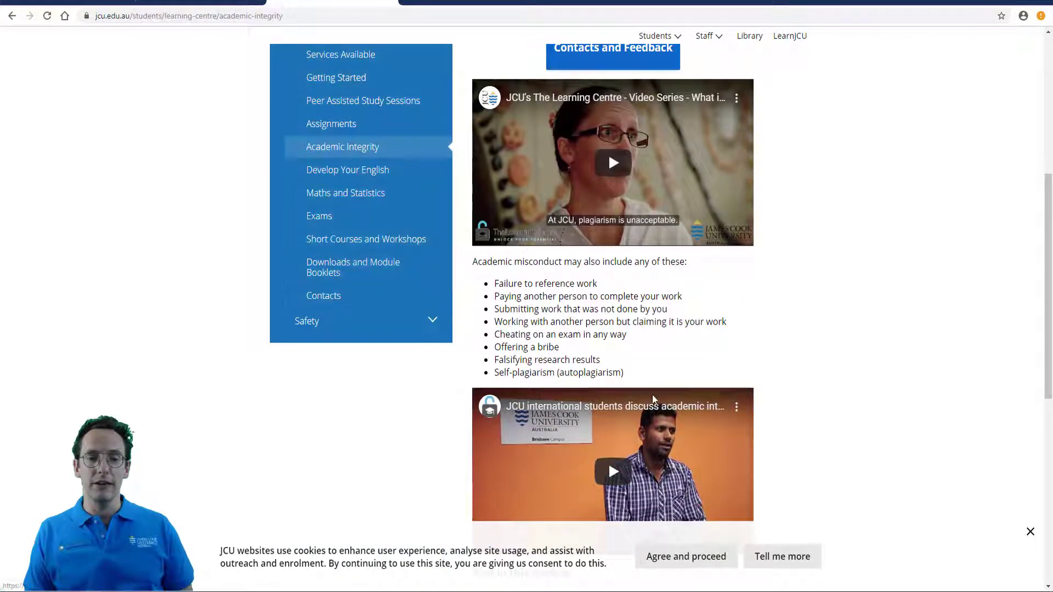
{"action": "scroll", "coordinate": [653, 399], "scroll_direction": "down", "scroll_amount": 8}
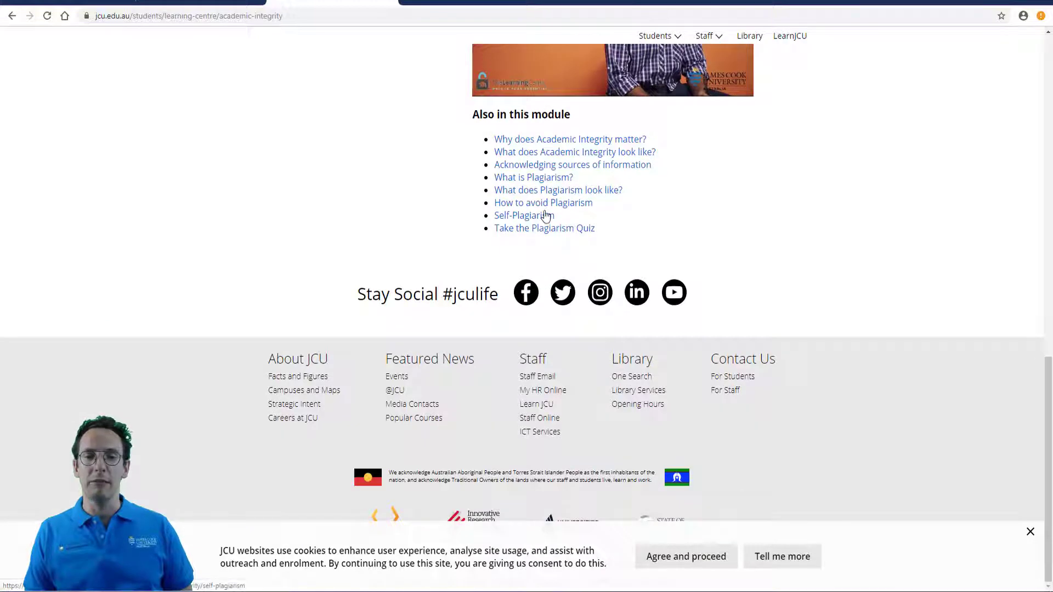
{"action": "scroll", "coordinate": [607, 250], "scroll_direction": "up", "scroll_amount": 15}
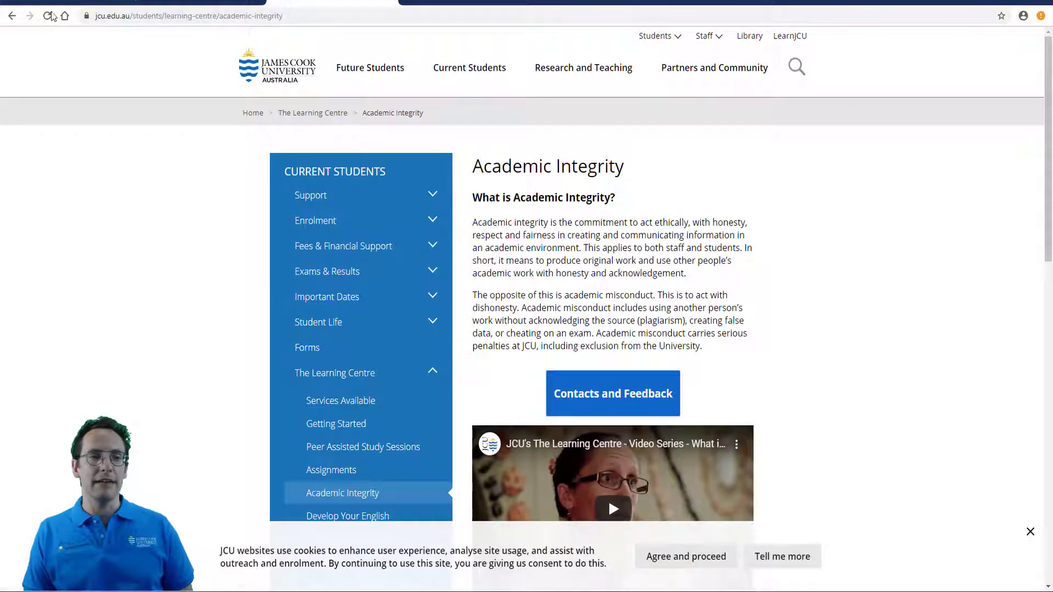
{"action": "left_click", "coordinate": [12, 15]}
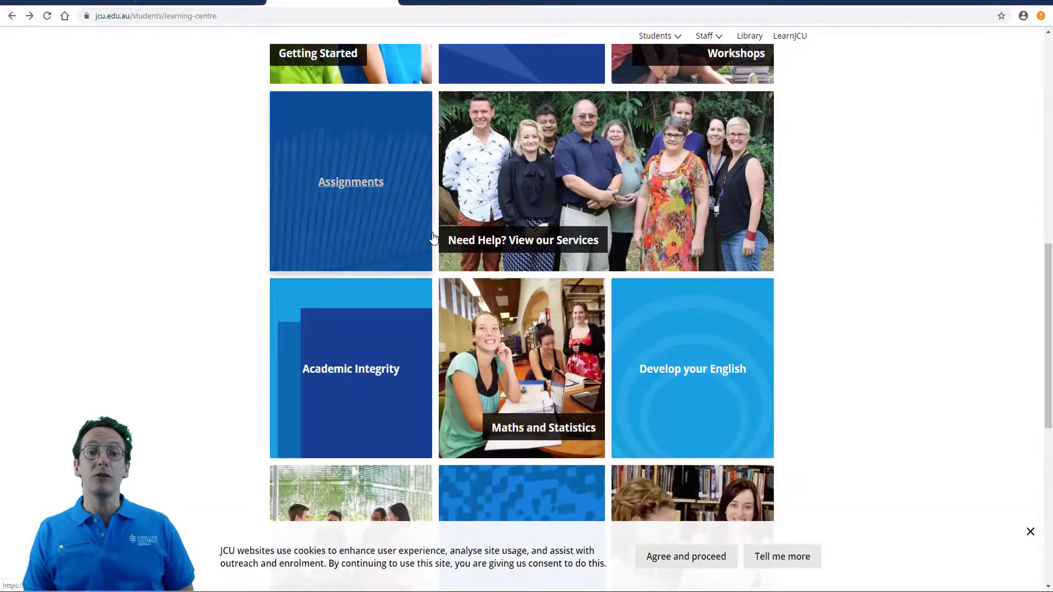
{"action": "scroll", "coordinate": [433, 237], "scroll_direction": "down", "scroll_amount": 5}
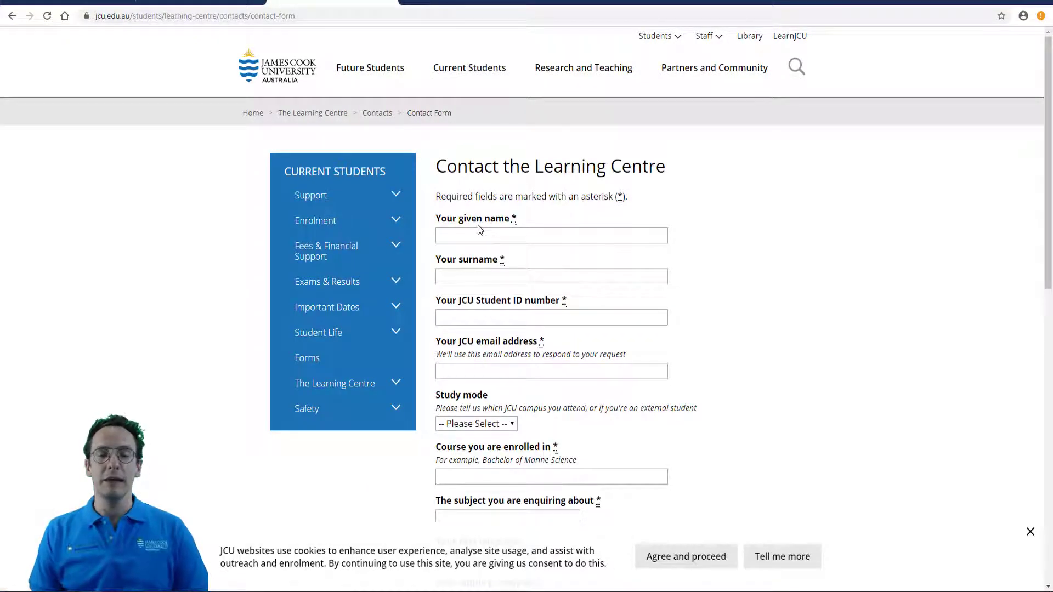
{"action": "scroll", "coordinate": [478, 226], "scroll_direction": "down", "scroll_amount": 10}
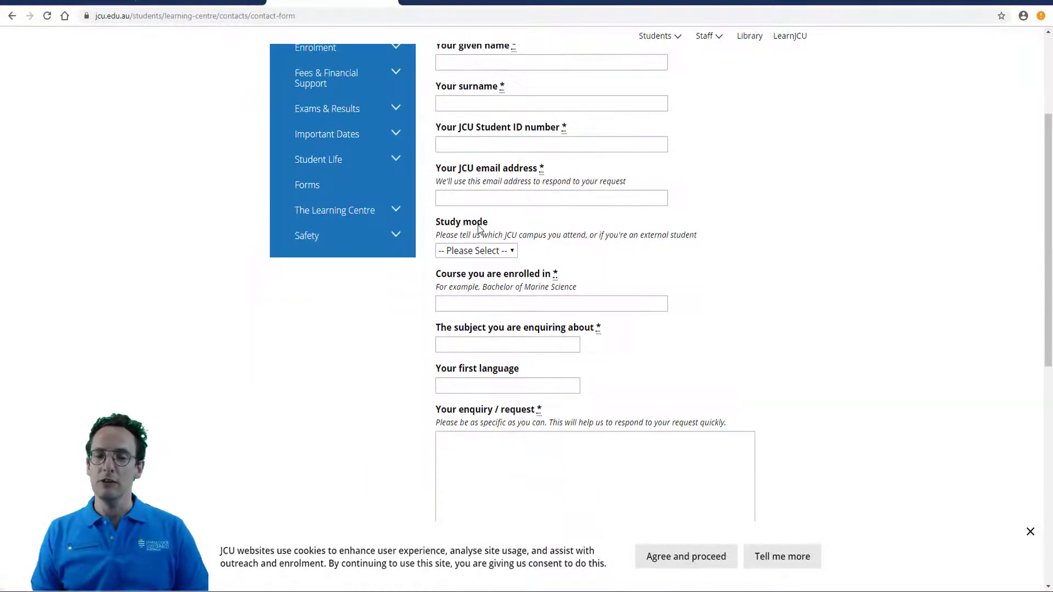